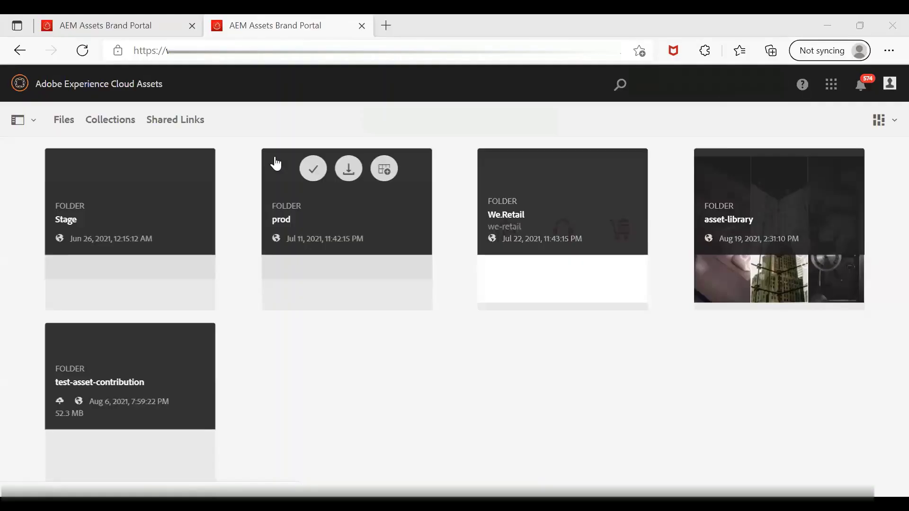
Step: Show the Content tree and expand We.Retail › English › Activities to reveal Hiking, Running and Surfing
left_click(36, 129)
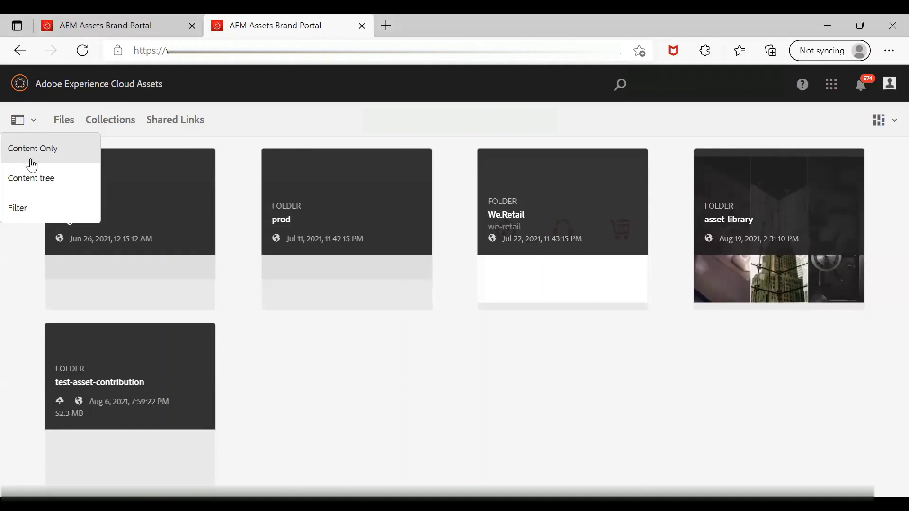
left_click(33, 184)
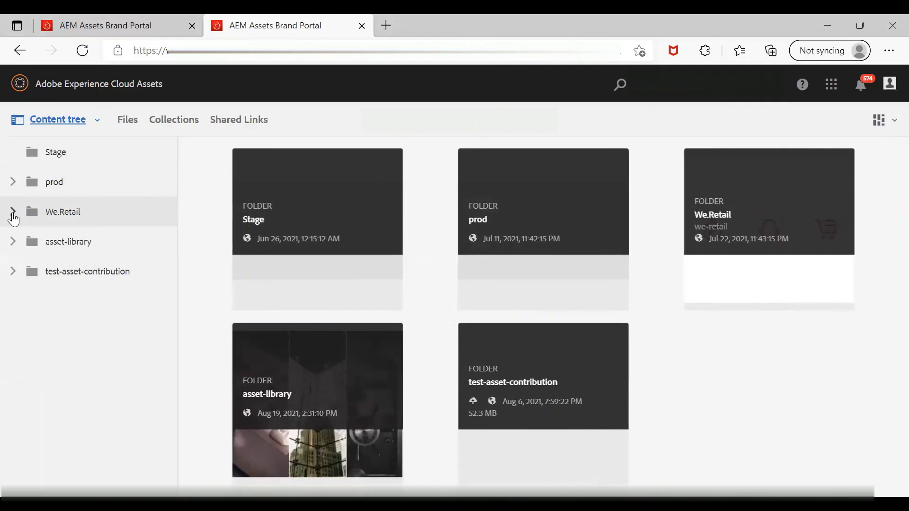
left_click(13, 213)
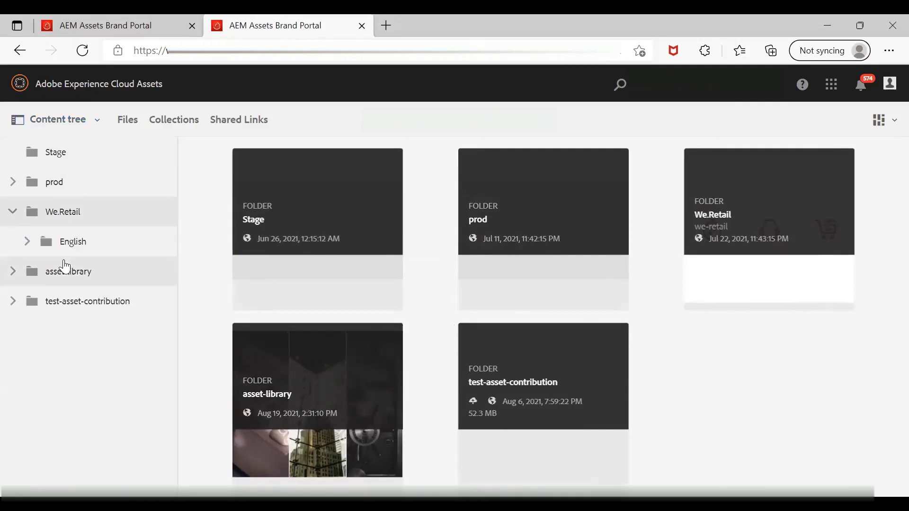
left_click(27, 242)
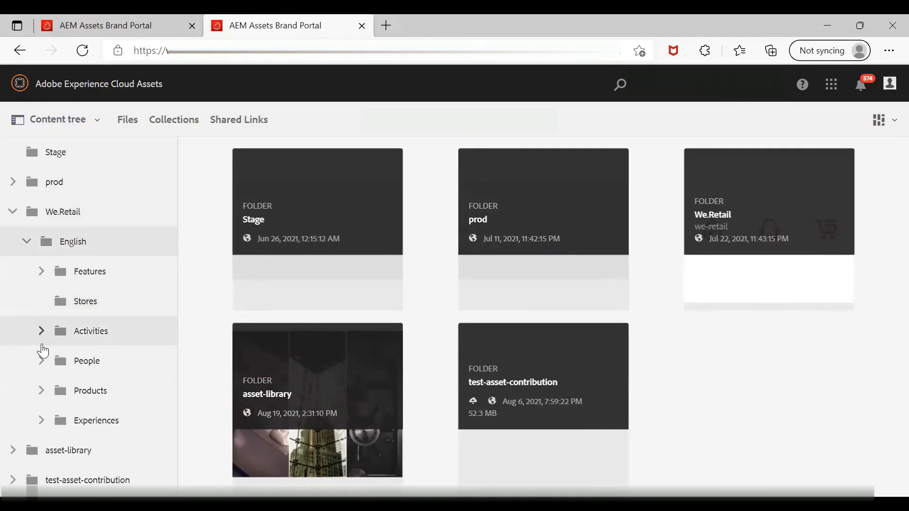
left_click(41, 330)
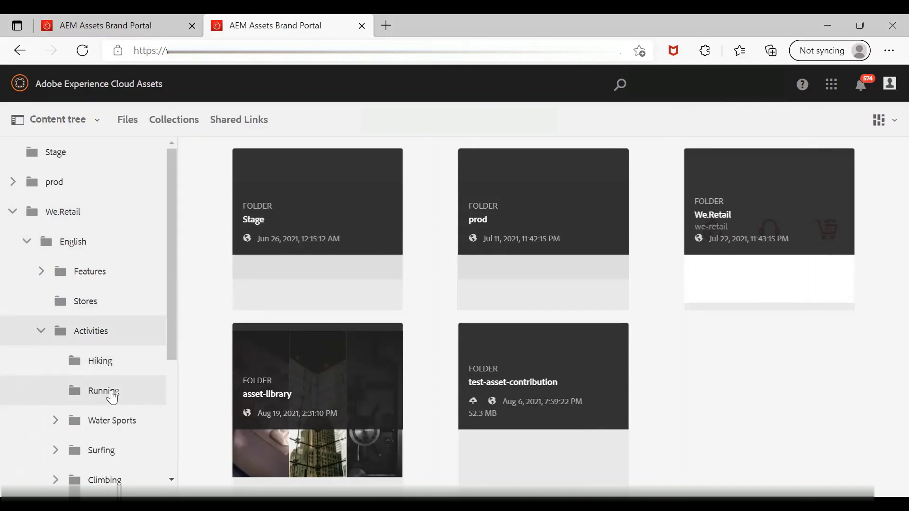
scroll(108, 403, "down", 2)
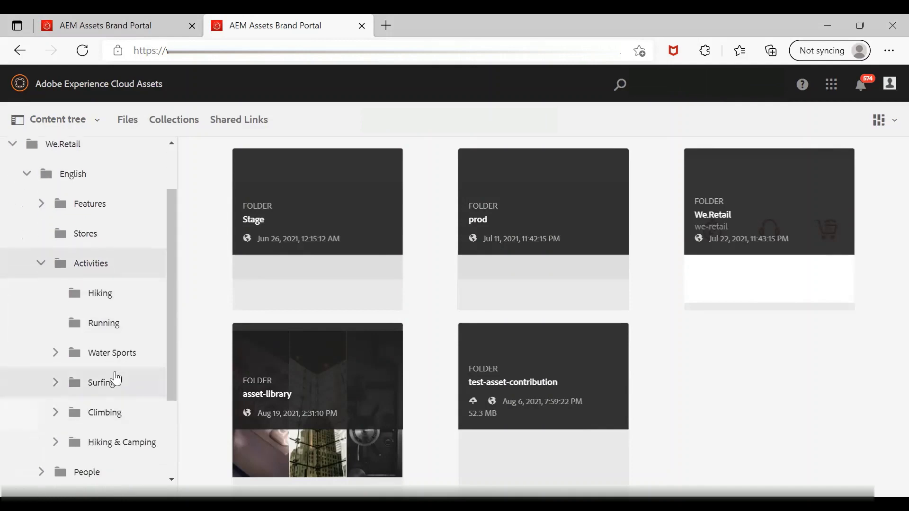
Step: Open Surfing to list Beach Walking, Man Wetsuit and surfing_5.jpg, then reopen the side-panel view choices
left_click(91, 384)
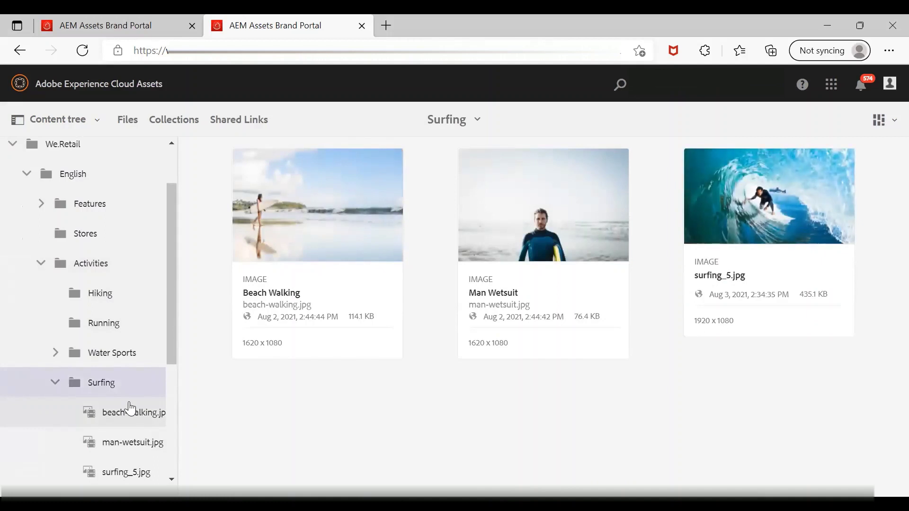
scroll(130, 408, "down", 2)
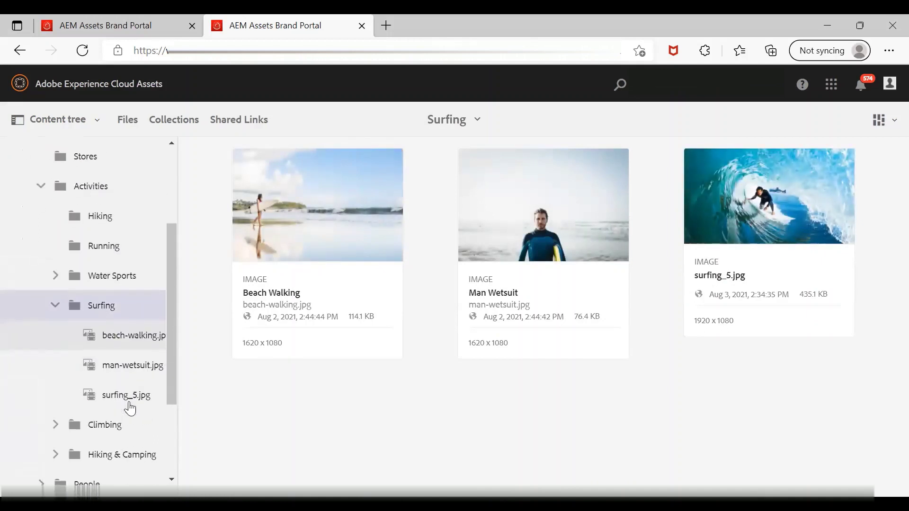
scroll(128, 407, "down", 1)
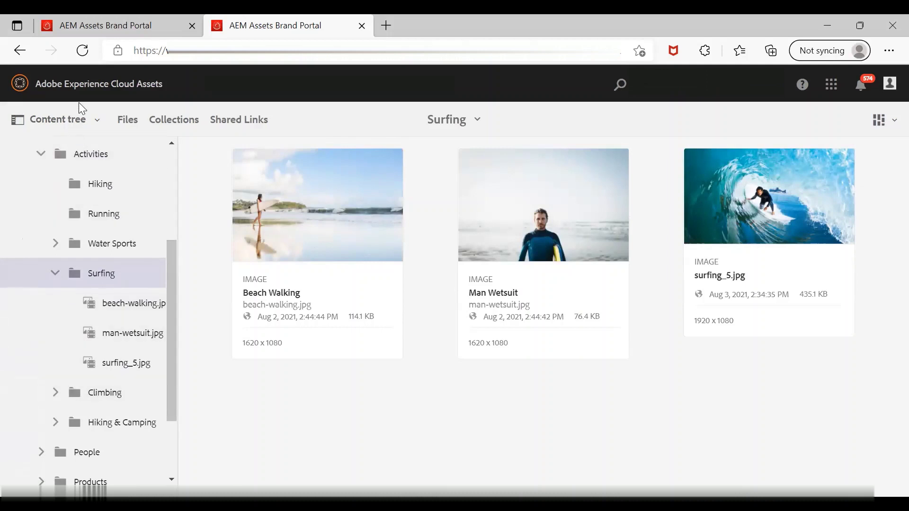
left_click(84, 123)
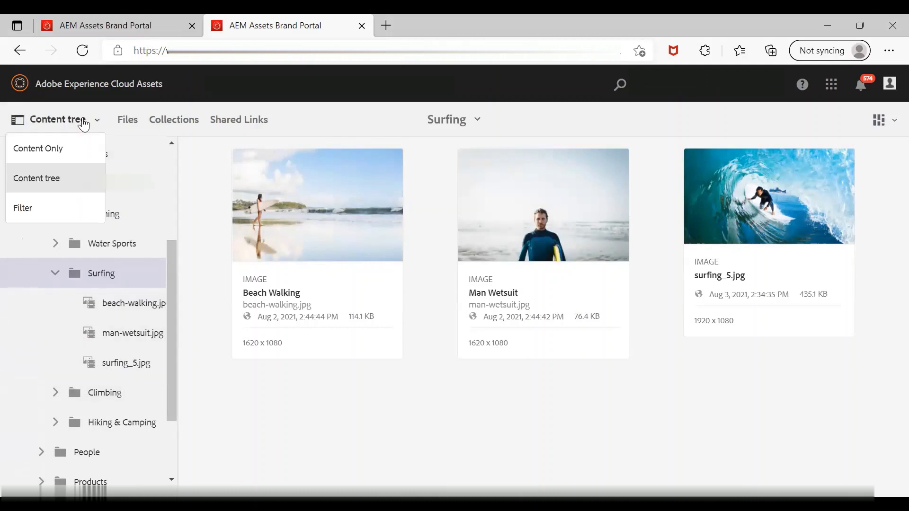
Step: Switch the side panel to search Filters and expand then collapse File Type
left_click(32, 209)
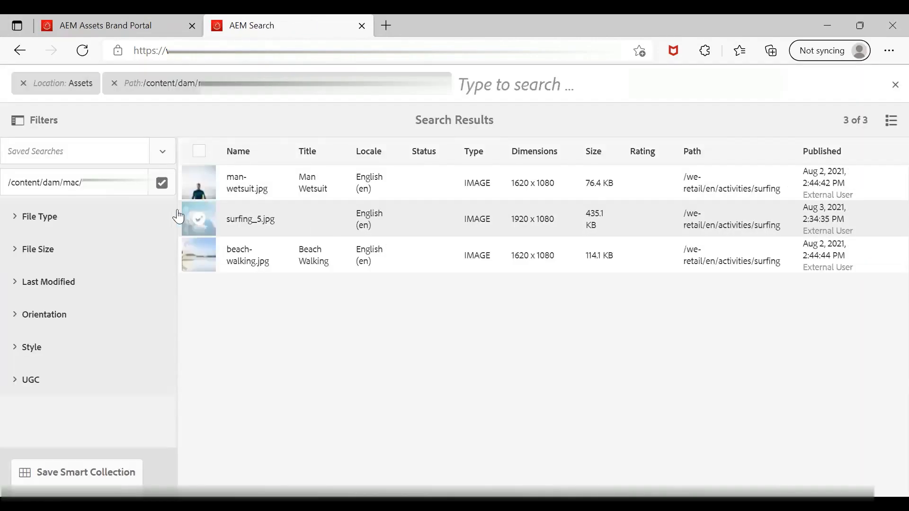
key("BackSpace")
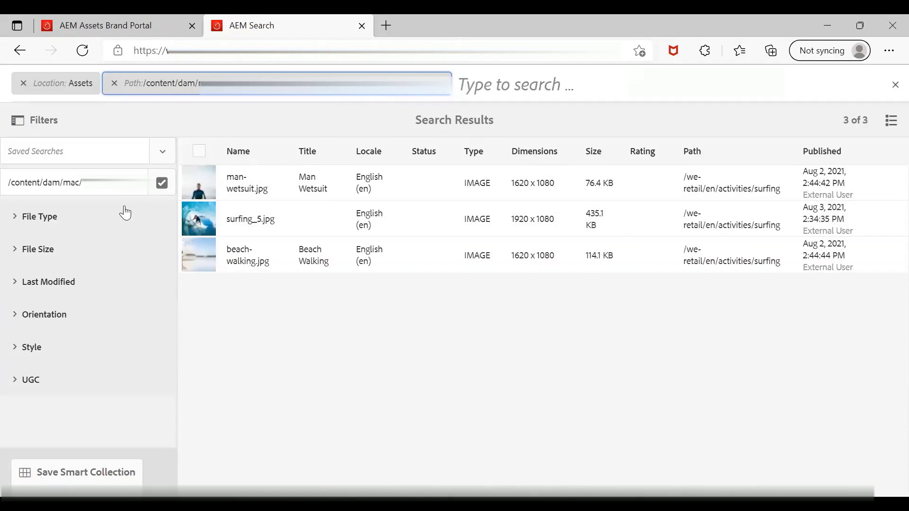
left_click(15, 219)
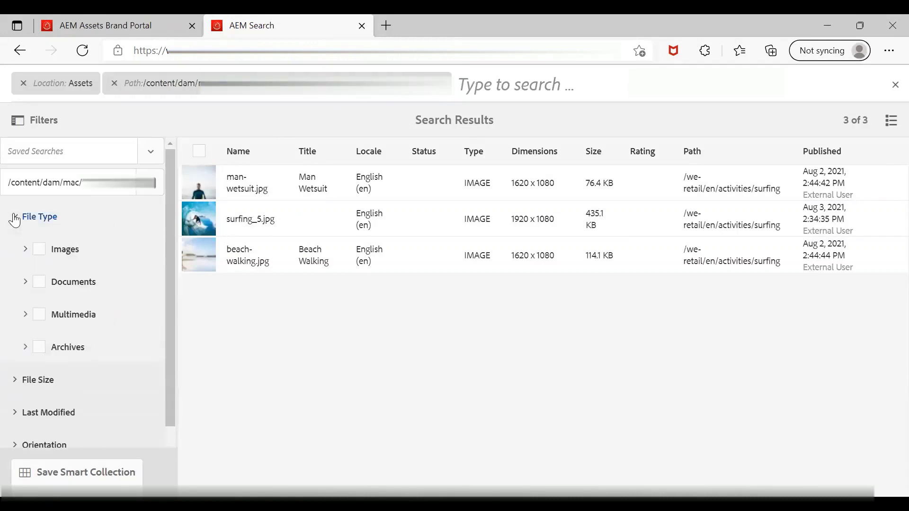
left_click(14, 219)
Step: Expand and collapse the File Size, Last Modified, Orientation and Style filters, then open UGC
left_click(15, 251)
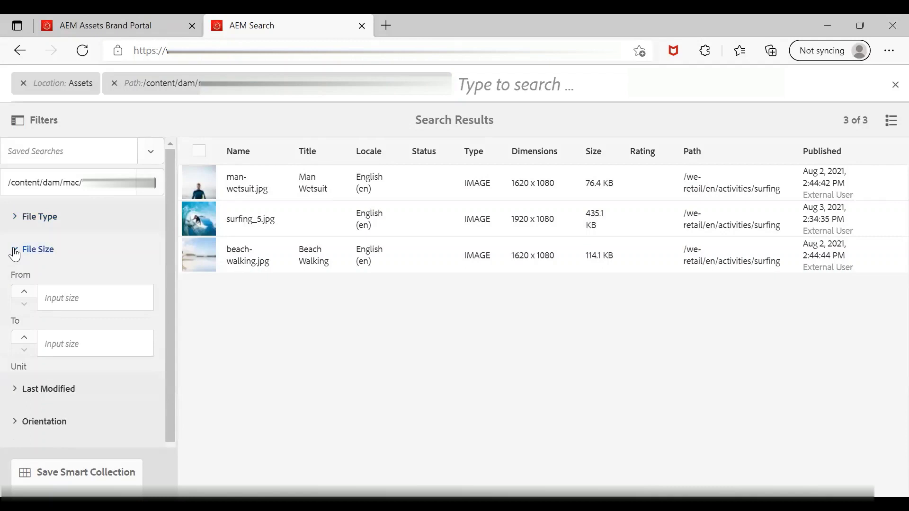
left_click(15, 254)
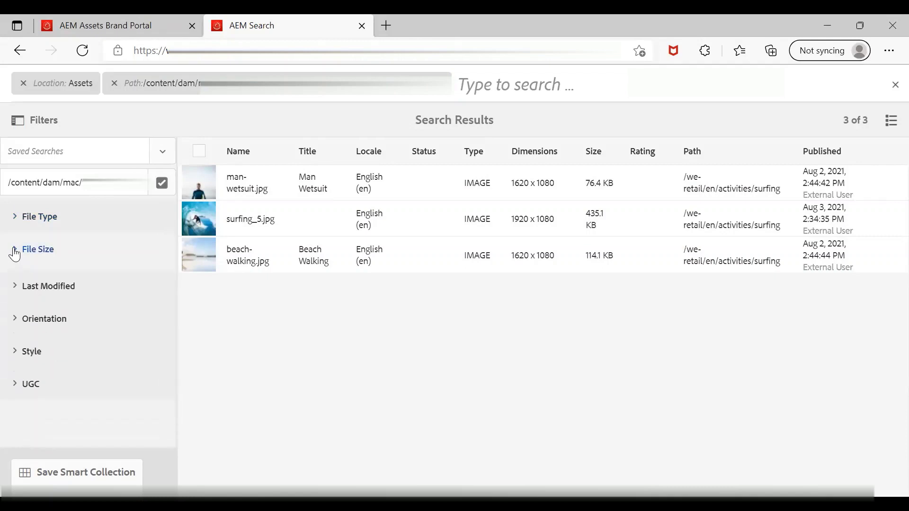
left_click(15, 285)
left_click(15, 285)
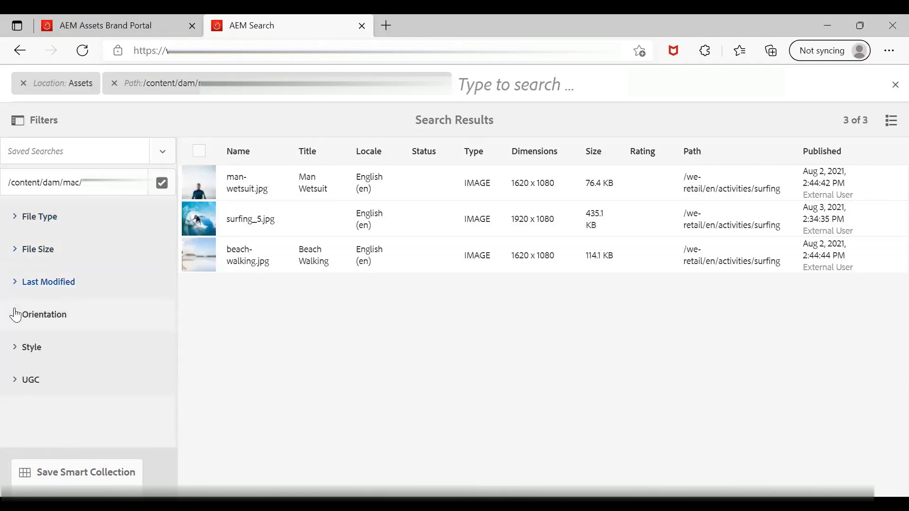
left_click(15, 324)
left_click(15, 321)
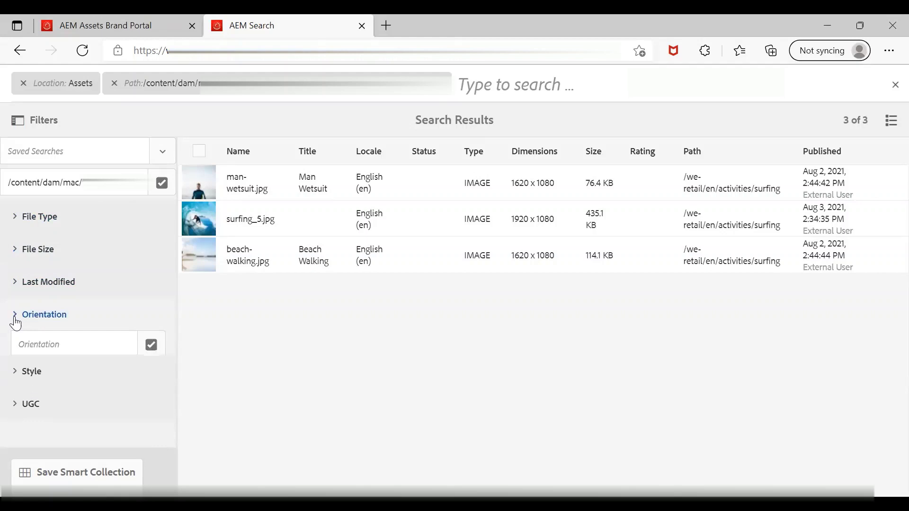
left_click(15, 347)
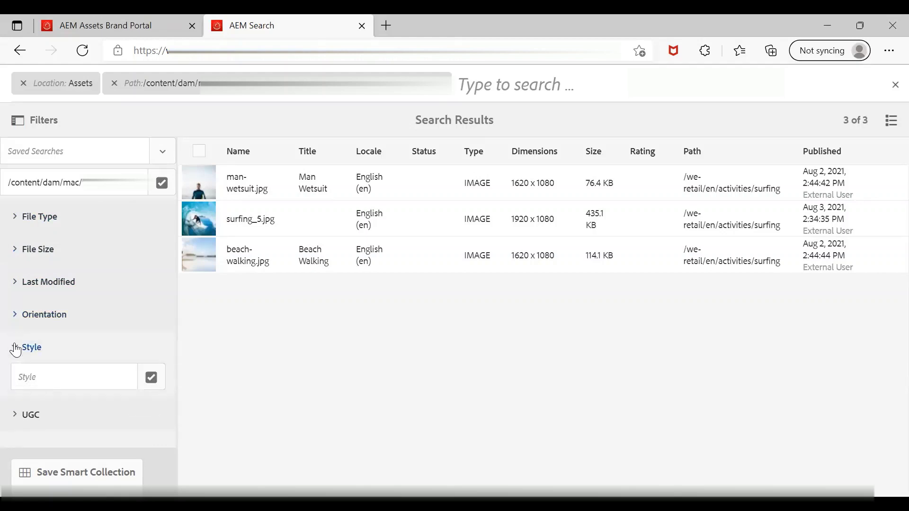
left_click(15, 350)
left_click(14, 381)
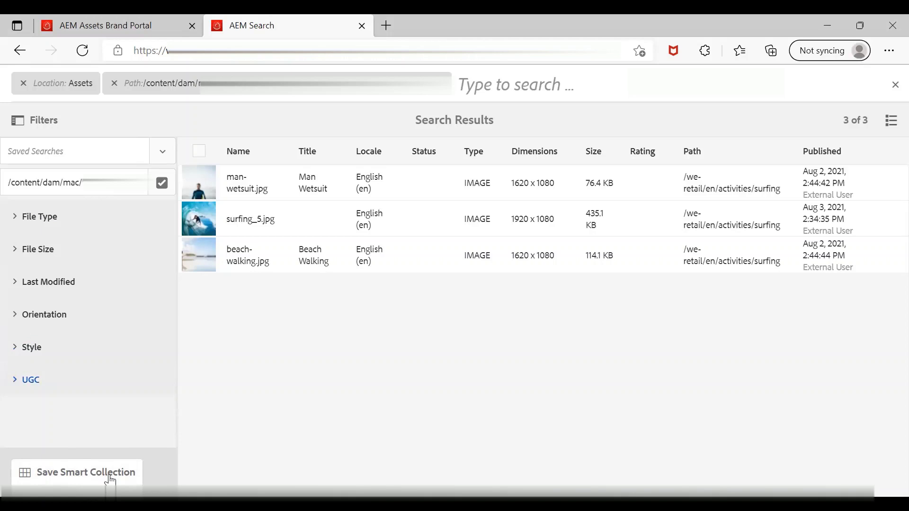
Step: Expand File Type, then apply and remove the Images and Documents filters in turn
left_click(18, 219)
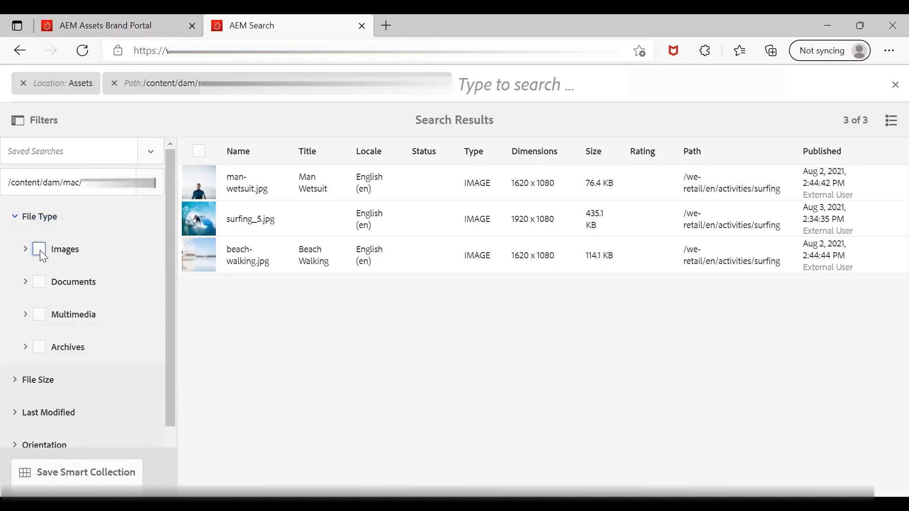
left_click(40, 250)
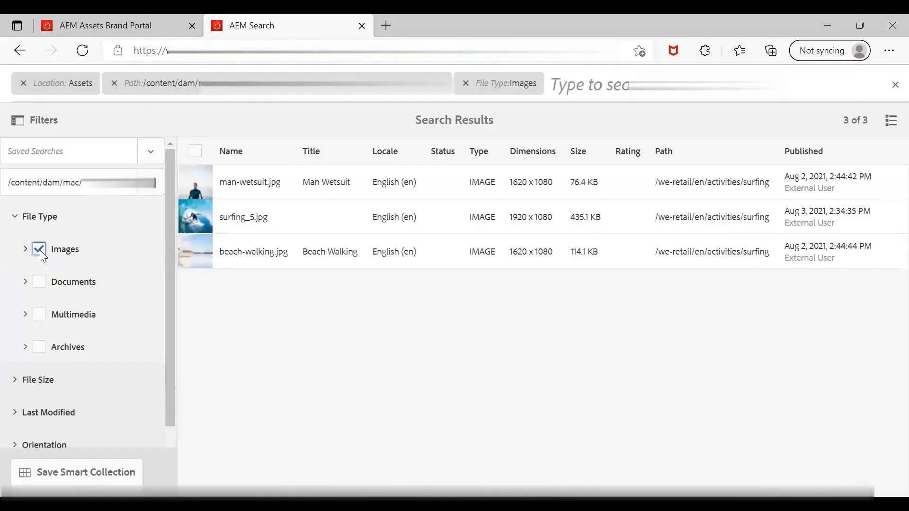
left_click(39, 250)
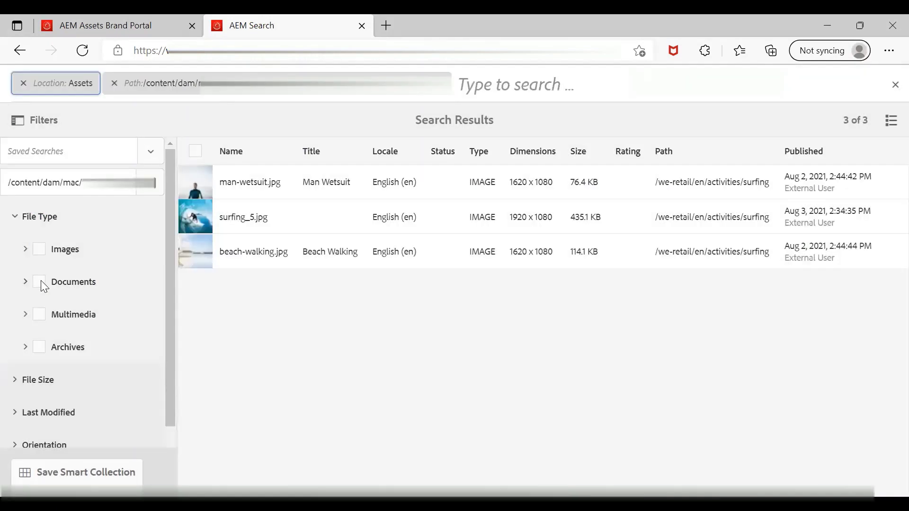
left_click(40, 282)
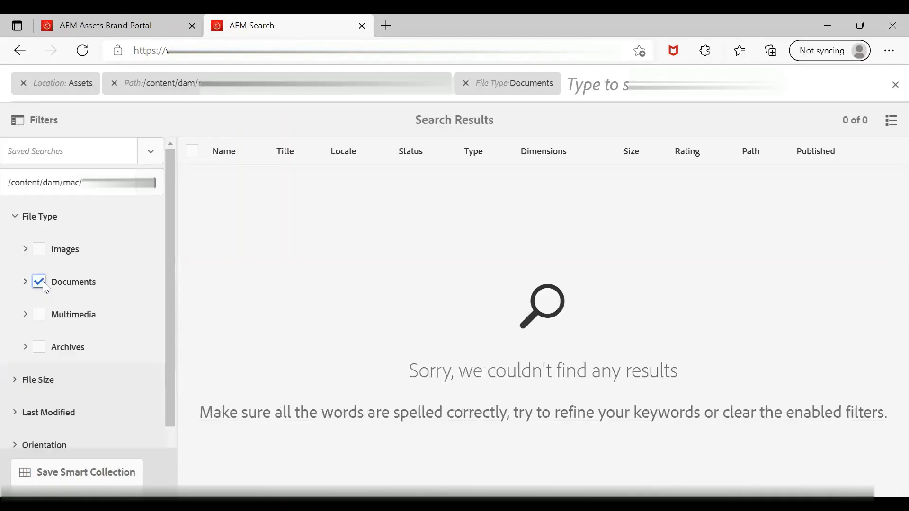
left_click(40, 282)
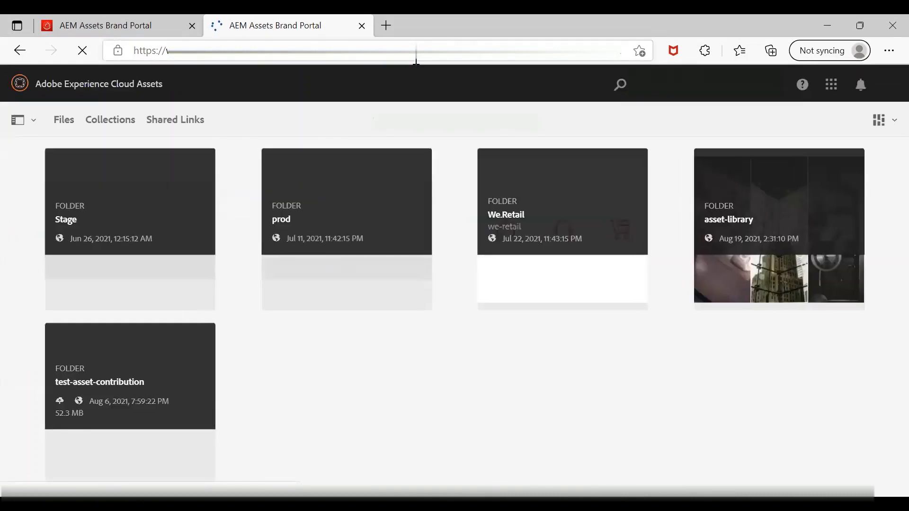
Step: Search all assets for 'swimming', returning swimming_1 through swimming_3
left_click(621, 86)
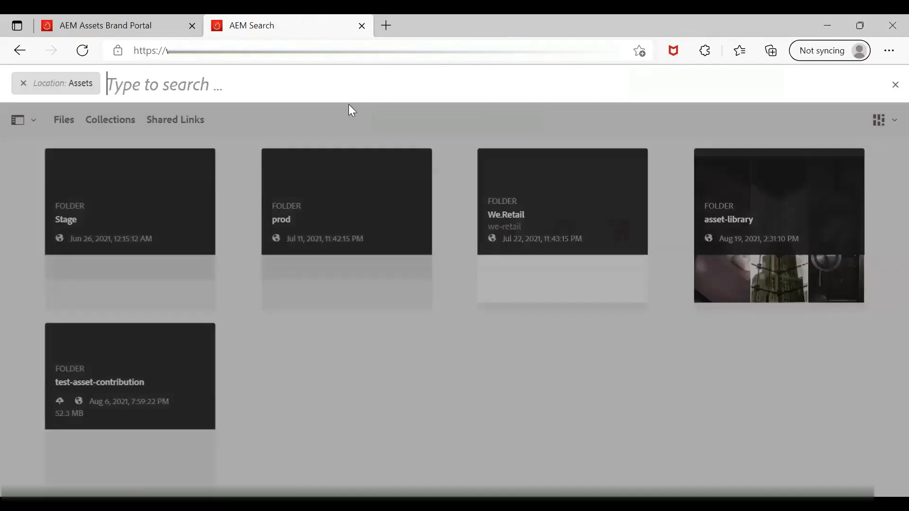
type("swim")
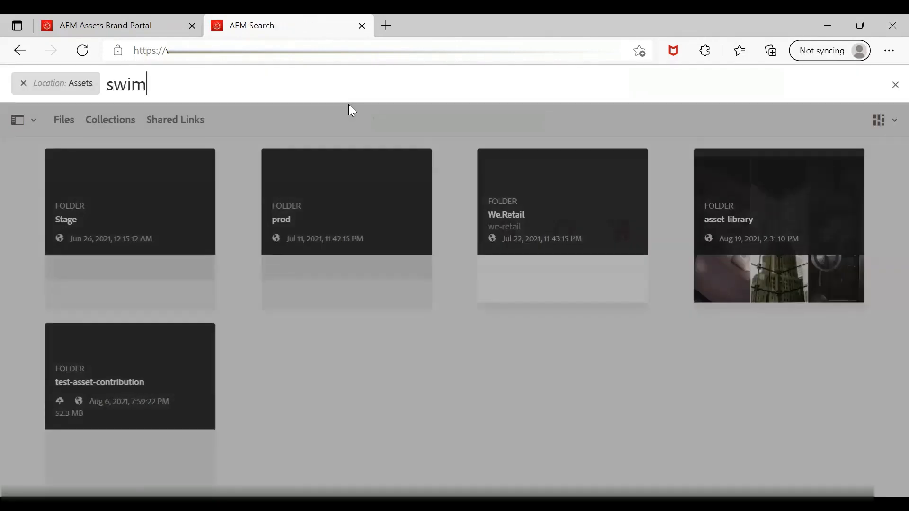
type("ming")
key("Return")
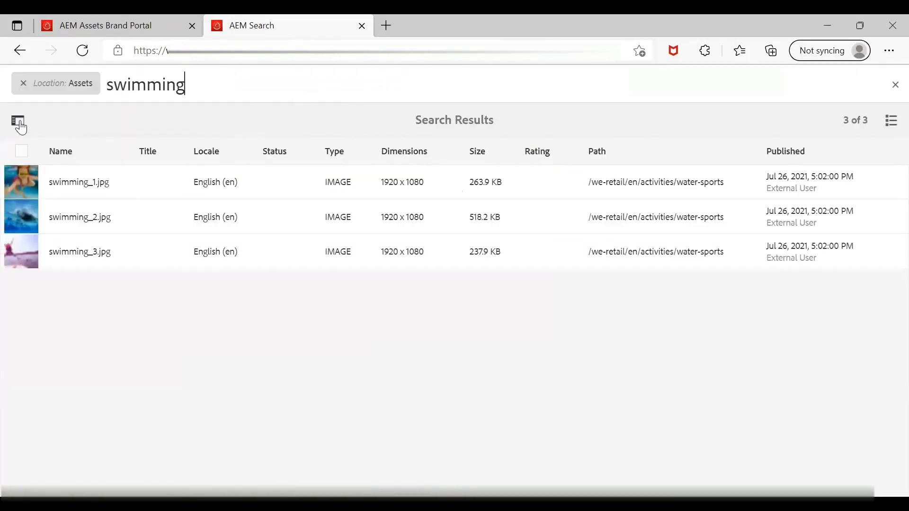
Step: Open Filters and expand File Type › Images › Web-enabled on the swimming results
left_click(17, 123)
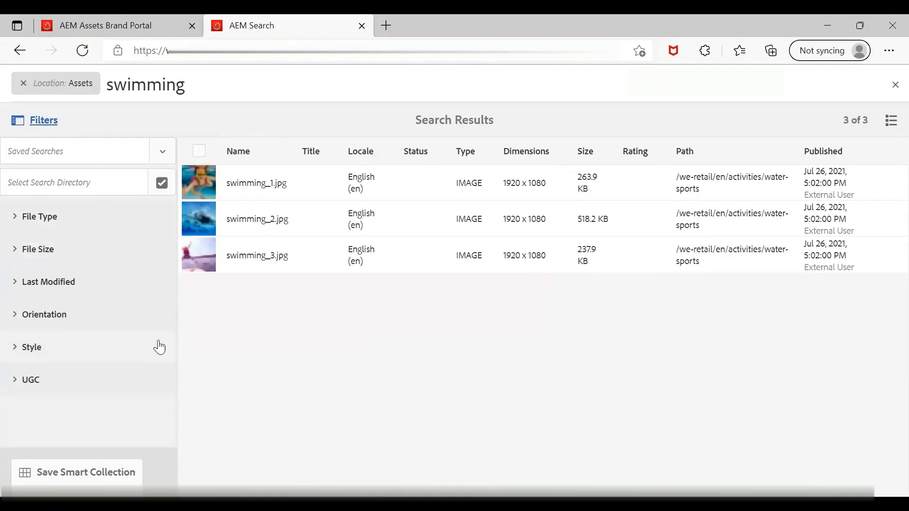
left_click(15, 216)
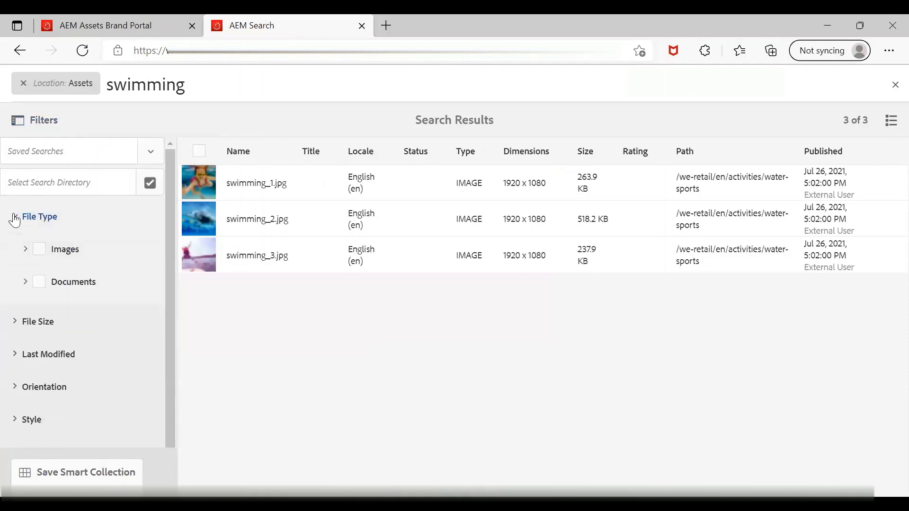
left_click(25, 249)
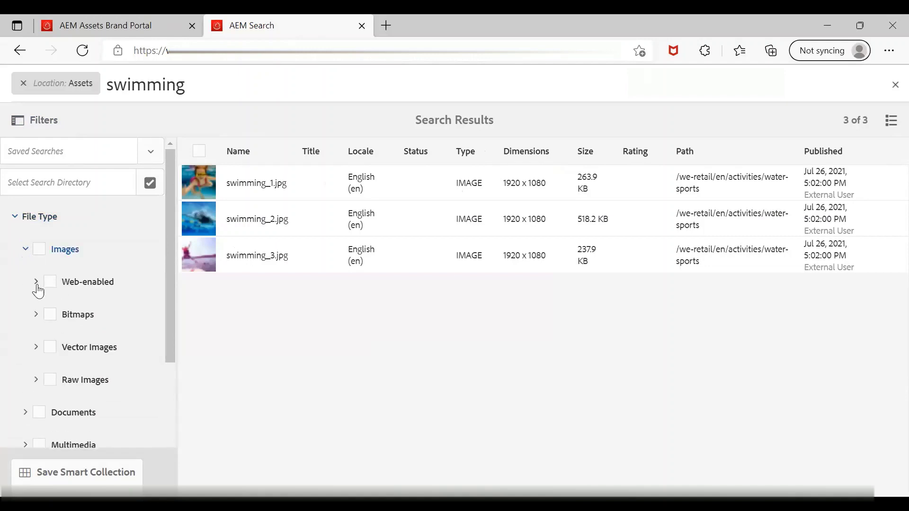
left_click(36, 283)
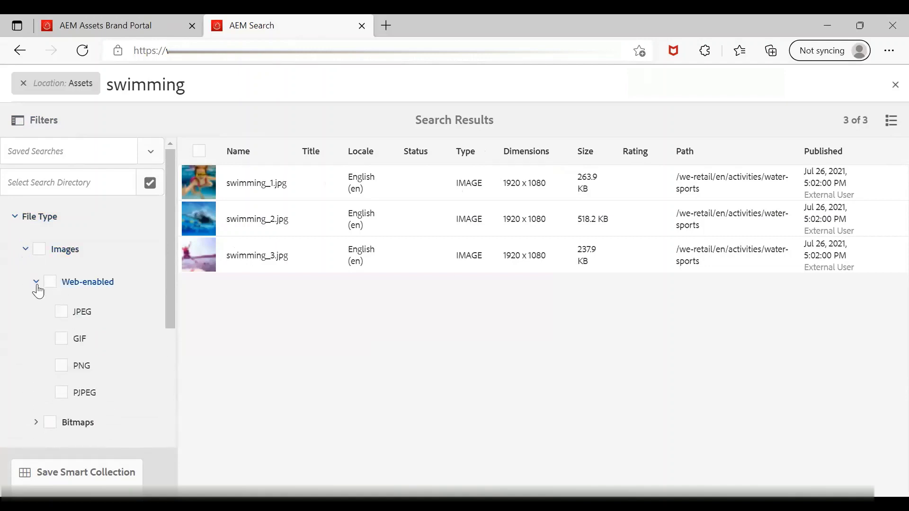
Step: Apply and remove the JPEG and GIF filters, then close the search
left_click(63, 313)
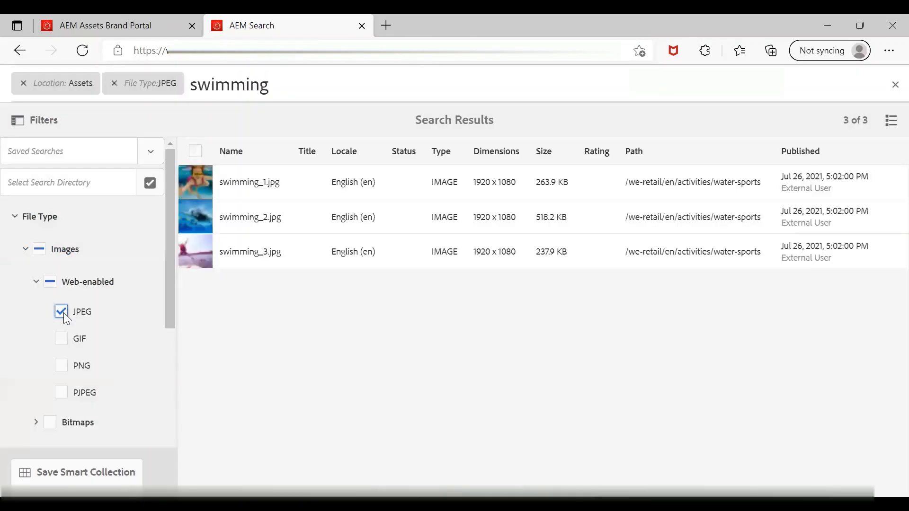
left_click(63, 313)
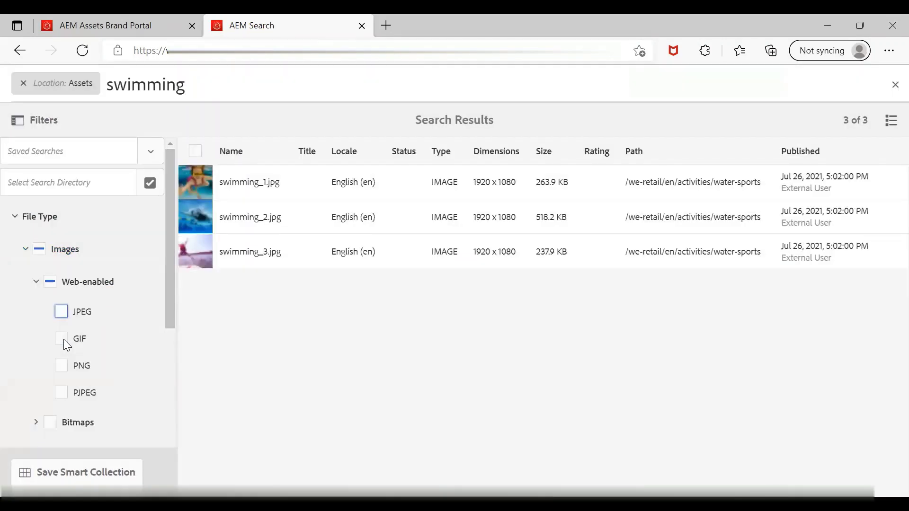
left_click(63, 339)
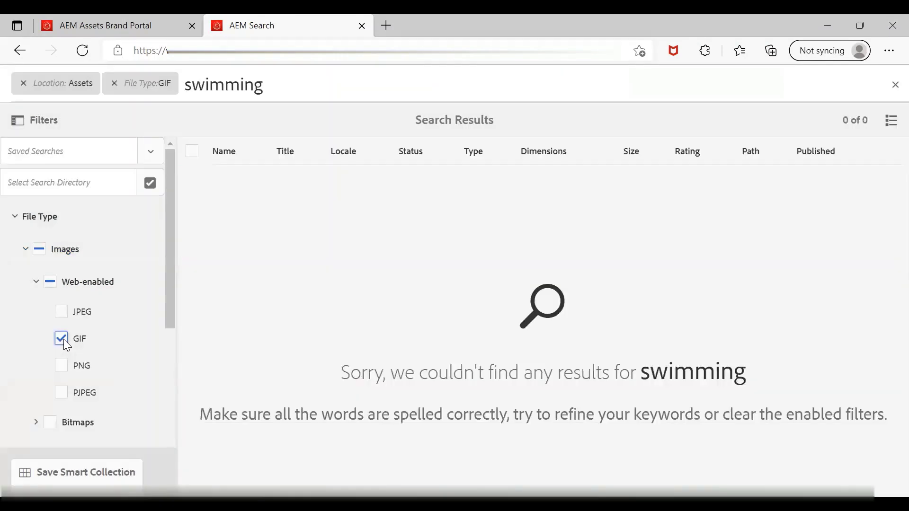
left_click(64, 339)
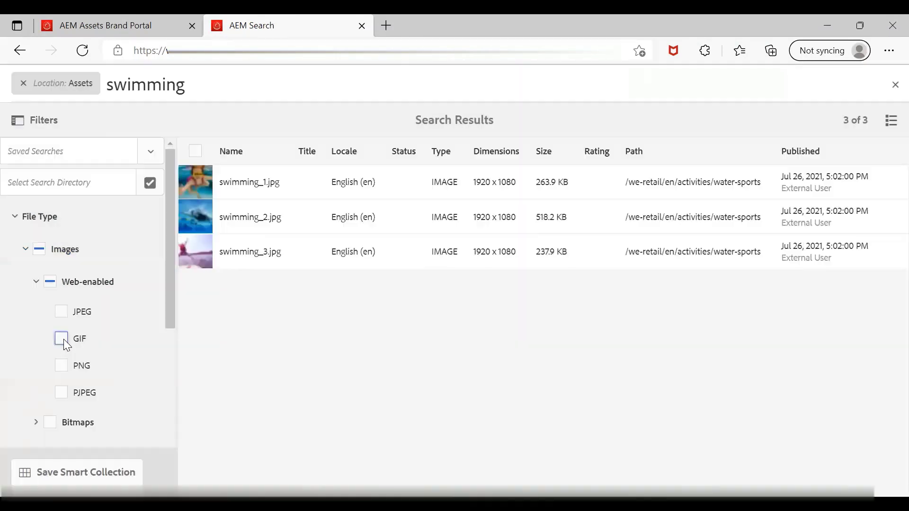
left_click(894, 84)
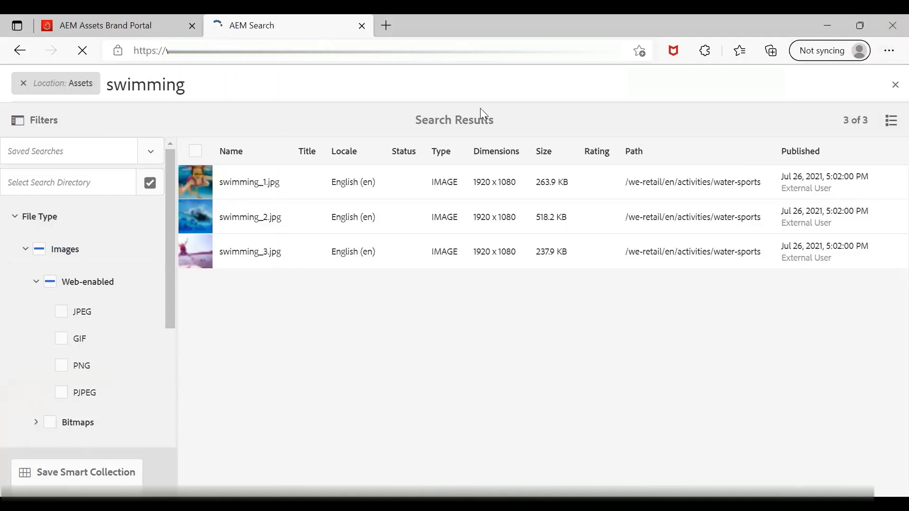